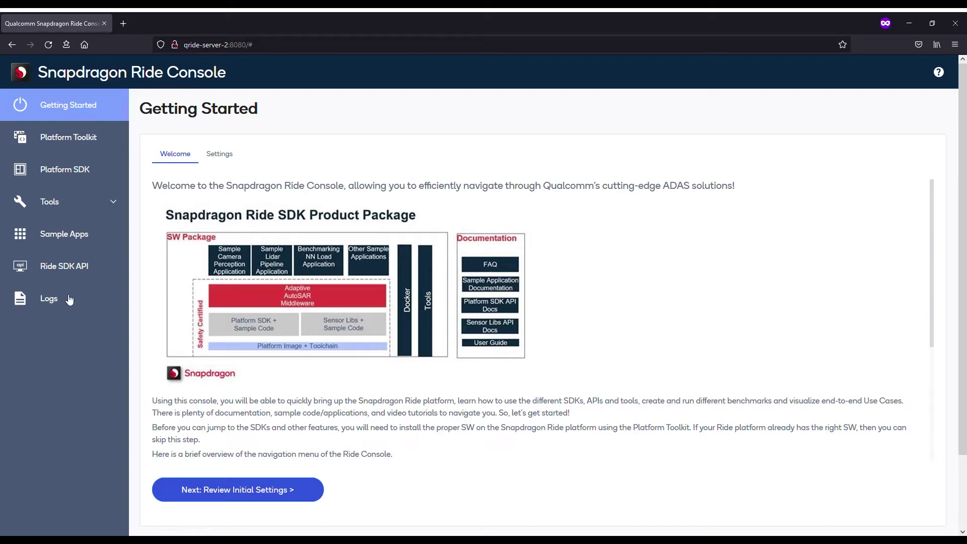
# Step: Expand the Tools group in the sidebar to show AI Tools and Benchmarking
pyautogui.click(58, 206)
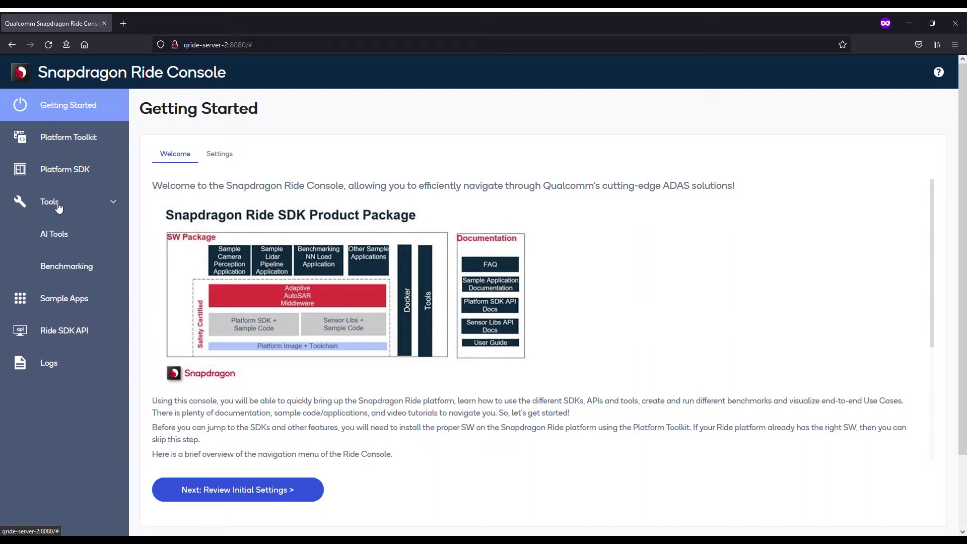
# Step: Start a new benchmarking profile named testUseCase targeting SOC 1 and the SA9000 device
pyautogui.click(72, 273)
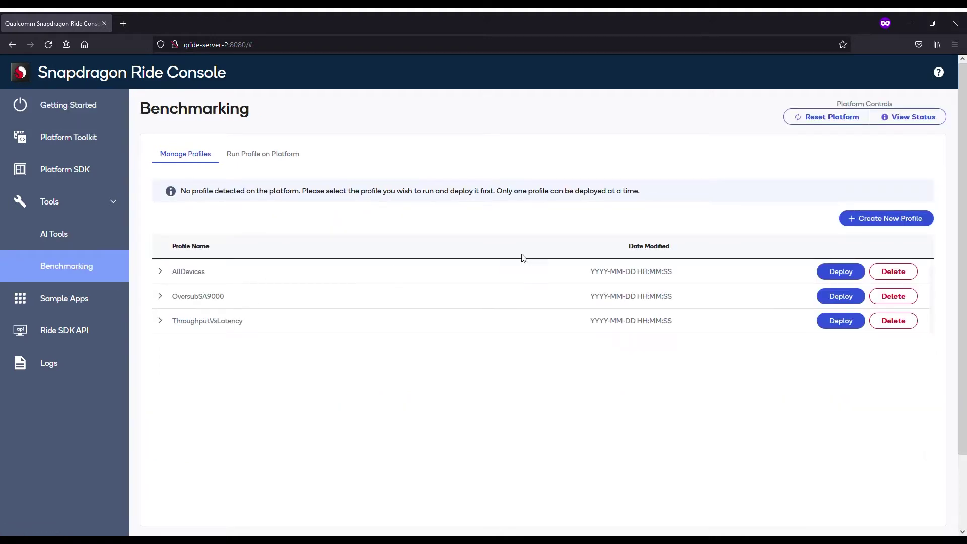
pyautogui.click(876, 224)
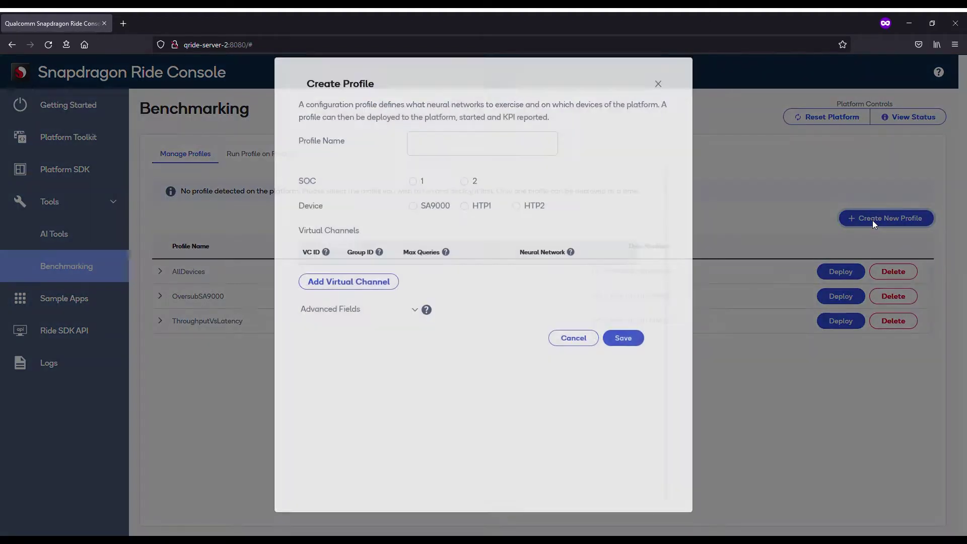
pyautogui.click(466, 163)
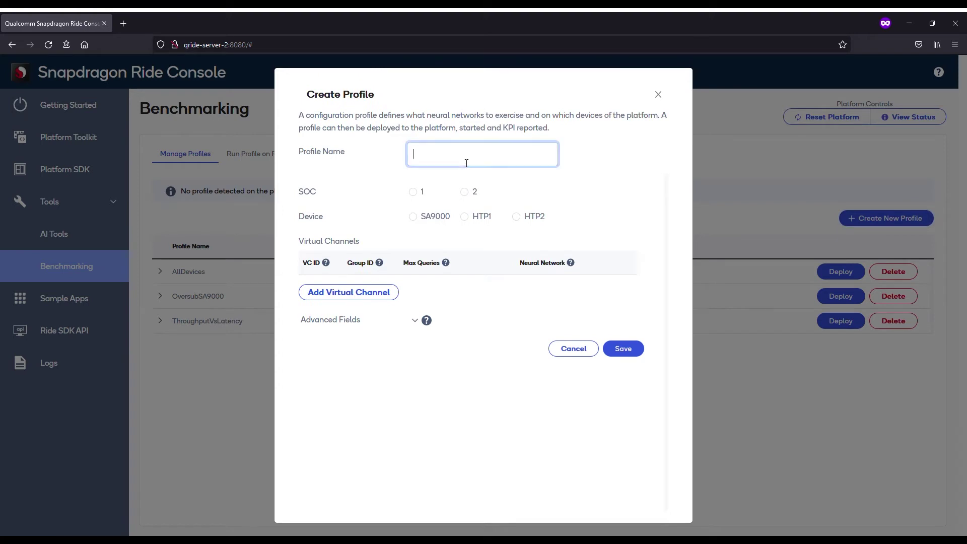
pyautogui.write('testU')
pyautogui.write('seCase')
pyautogui.click(413, 193)
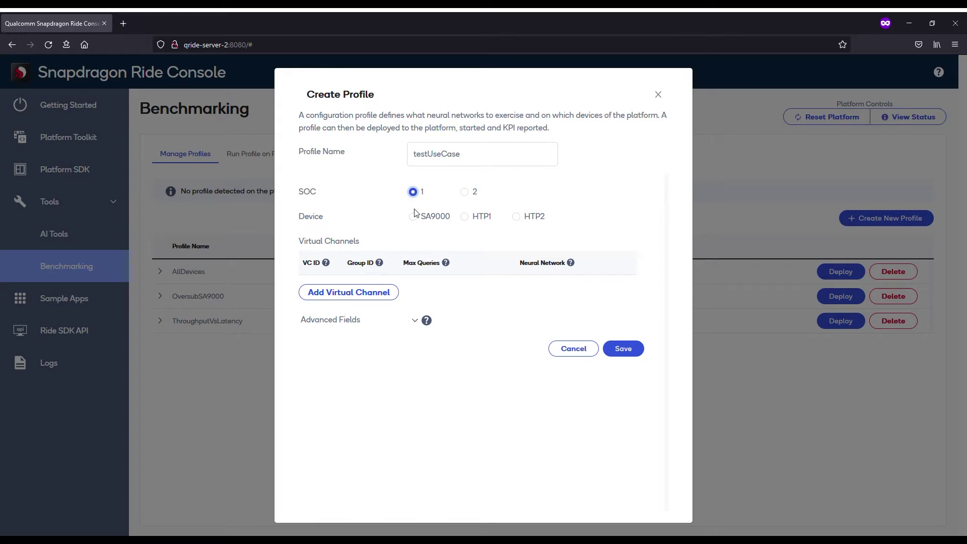
pyautogui.click(414, 217)
# Step: Add a virtual channel to testUseCase running the resnet18ssd neural network model
pyautogui.click(351, 300)
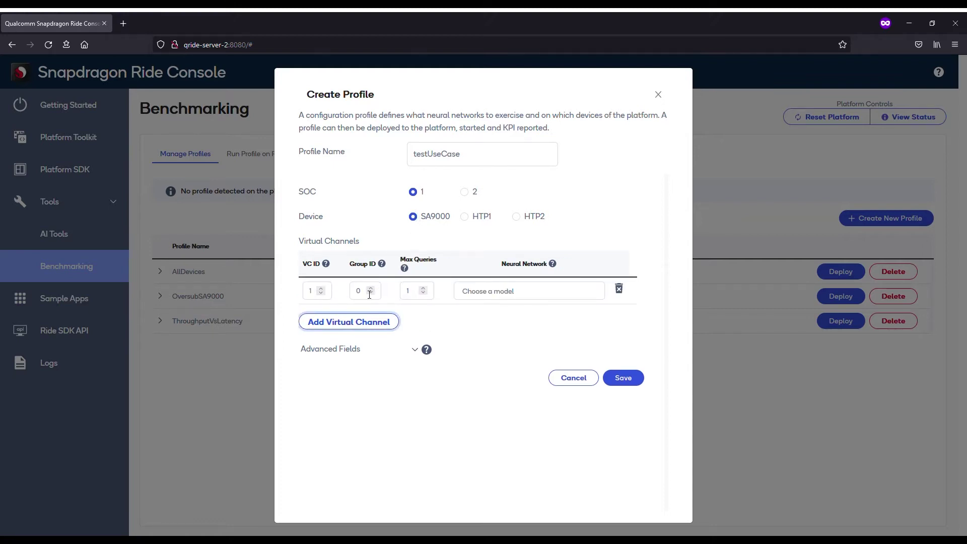
pyautogui.click(500, 290)
pyautogui.write('resnet18ssd_512_AIC.1.7a.5_2.0_int8_1nsp_bs1_')
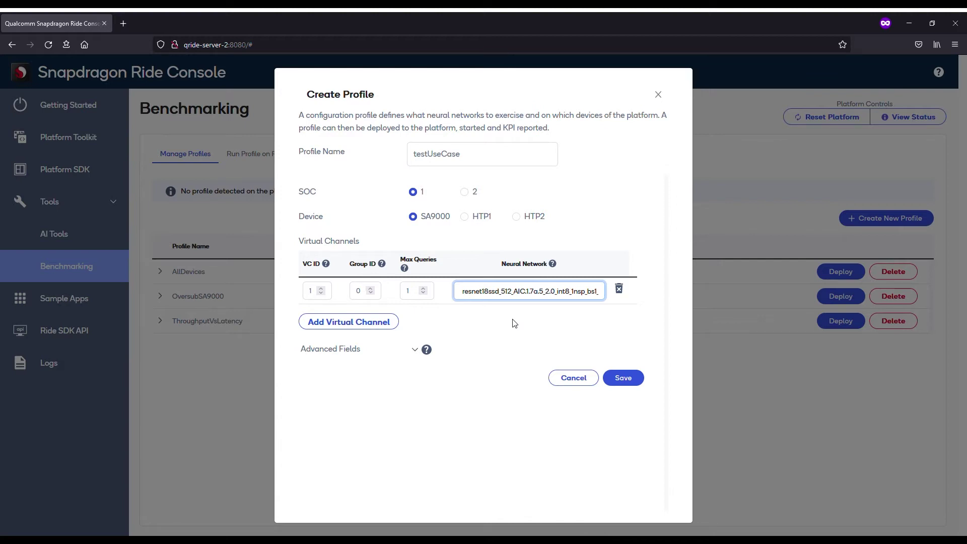
# Step: Save and deploy testUseCase, then show its empty per-SOC tables under Run Profile on Platform
pyautogui.click(624, 379)
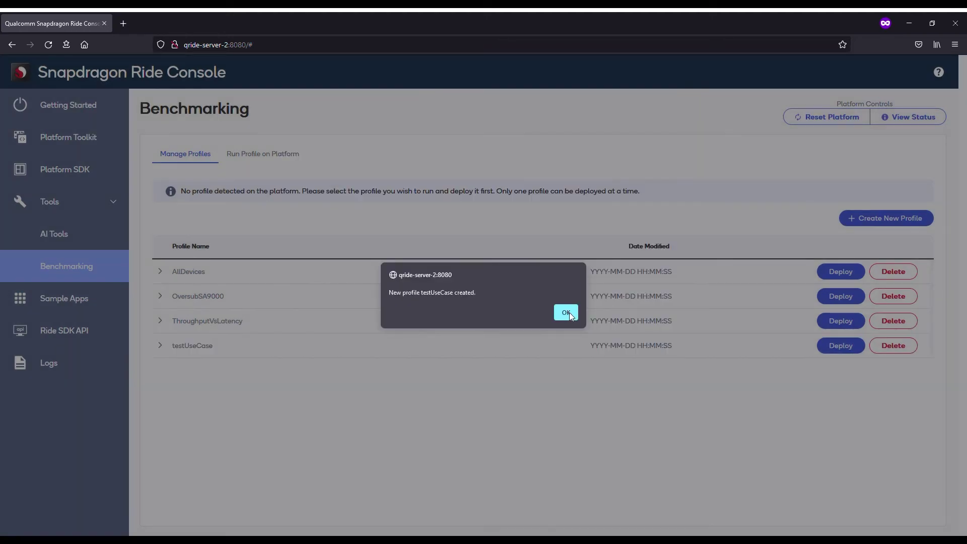
pyautogui.click(569, 312)
pyautogui.click(841, 347)
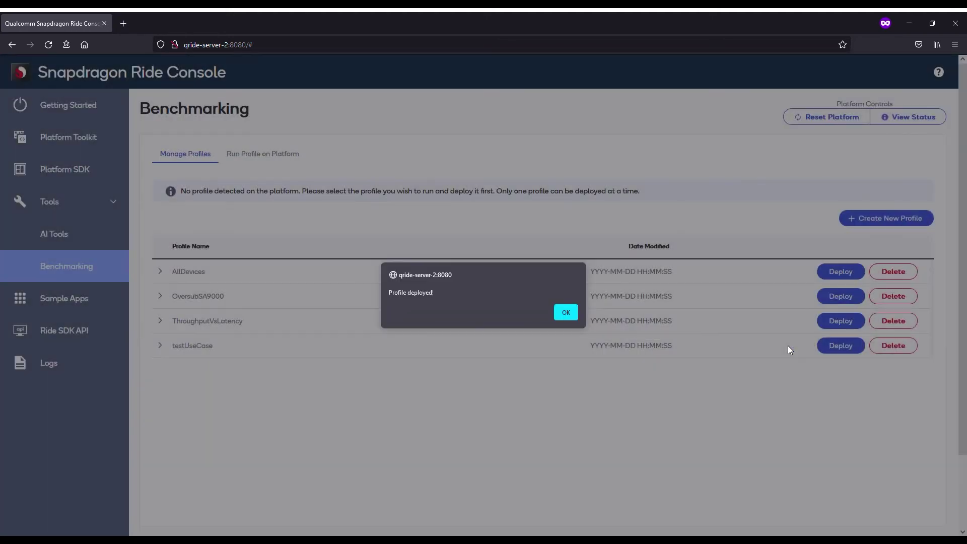
pyautogui.click(560, 313)
pyautogui.click(271, 161)
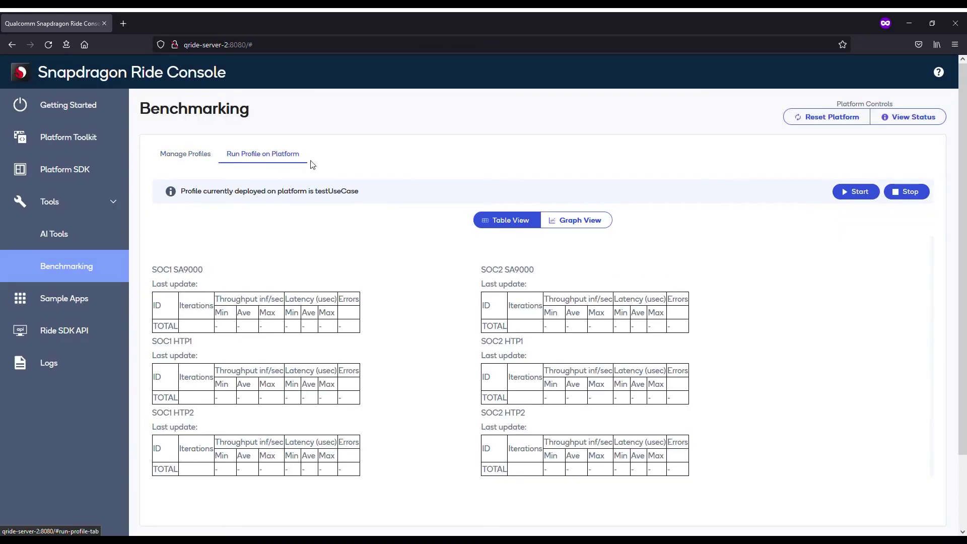
# Step: Start the testUseCase benchmark run and acknowledge the 'Start Apps command sent' alert
pyautogui.click(862, 193)
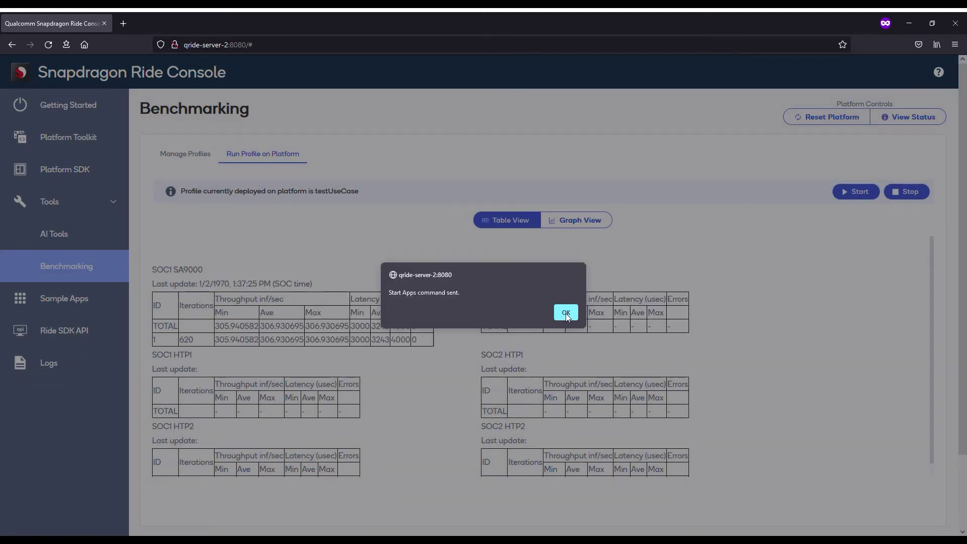
pyautogui.click(565, 314)
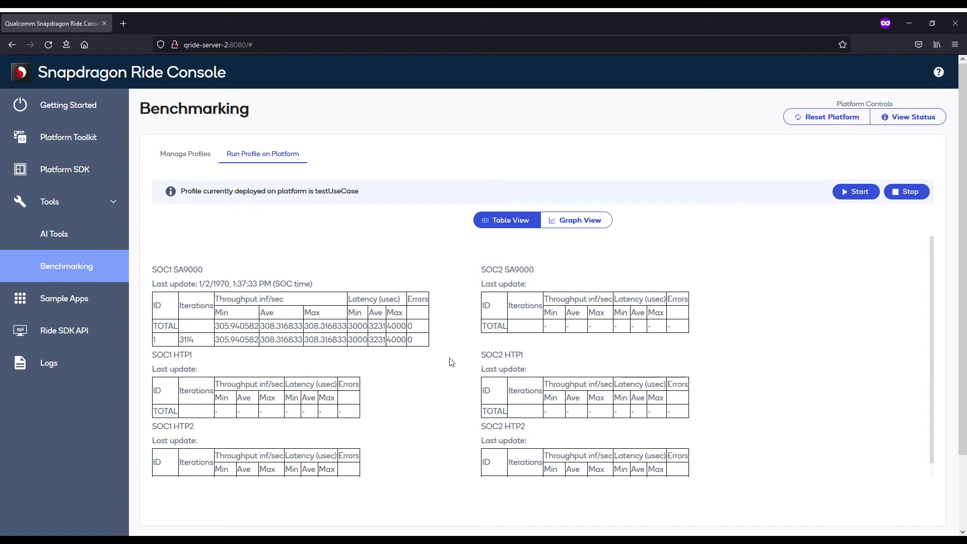
# Step: Add and save a SOC 2 HTP1 configuration in testUseCase, then redeploy the profile
pyautogui.click(193, 159)
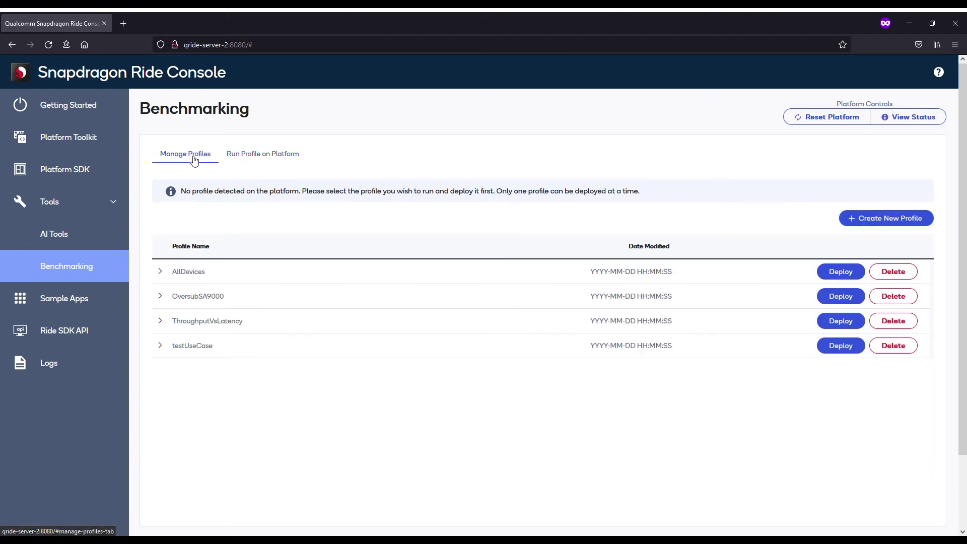
pyautogui.click(202, 348)
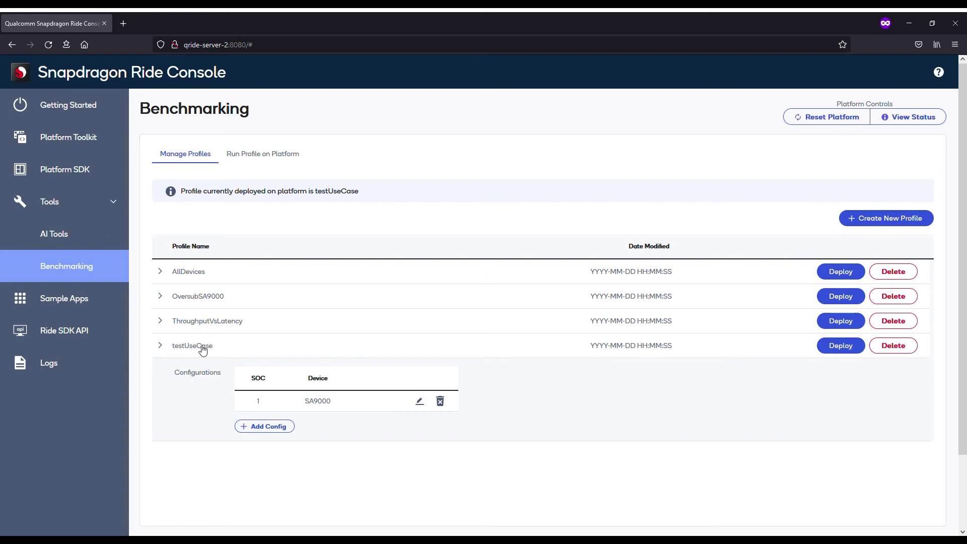
pyautogui.click(267, 427)
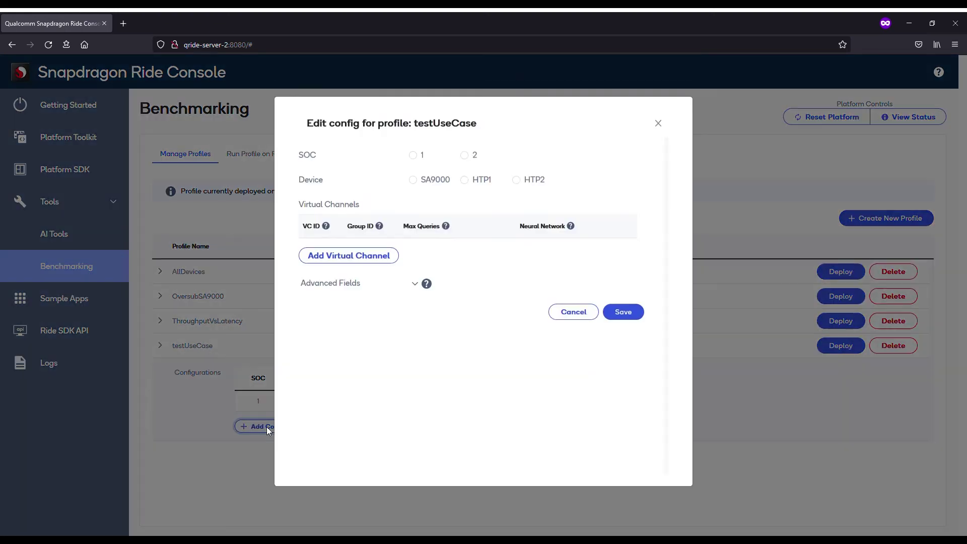
pyautogui.click(466, 161)
pyautogui.click(624, 347)
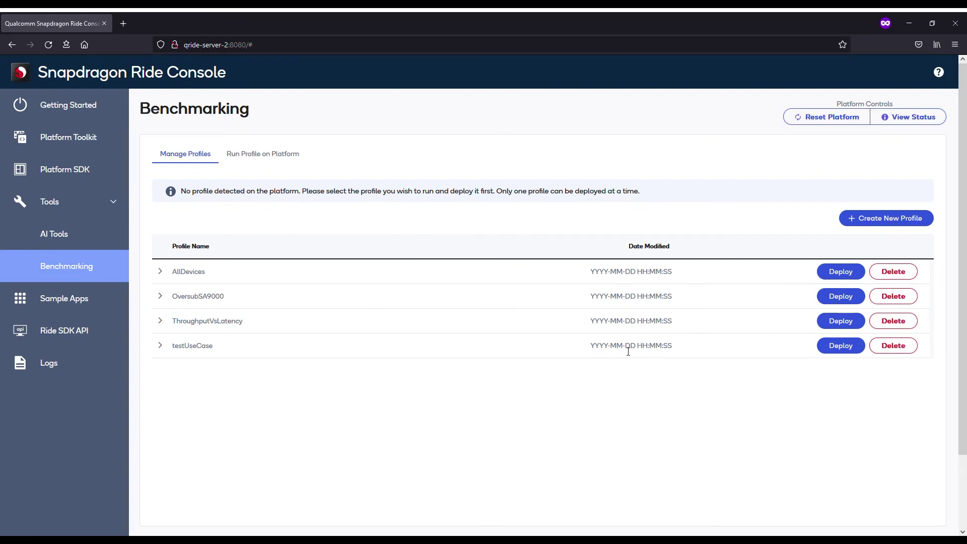
pyautogui.click(829, 347)
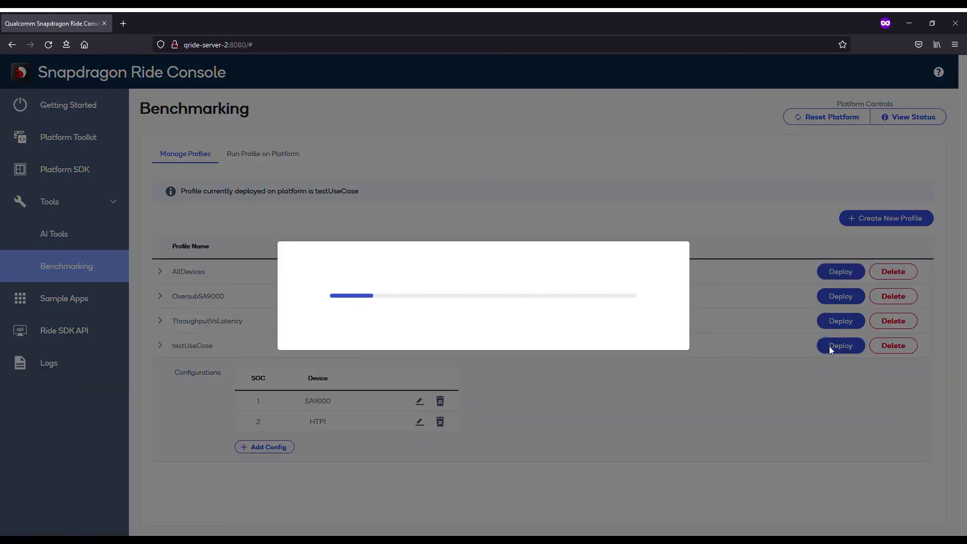